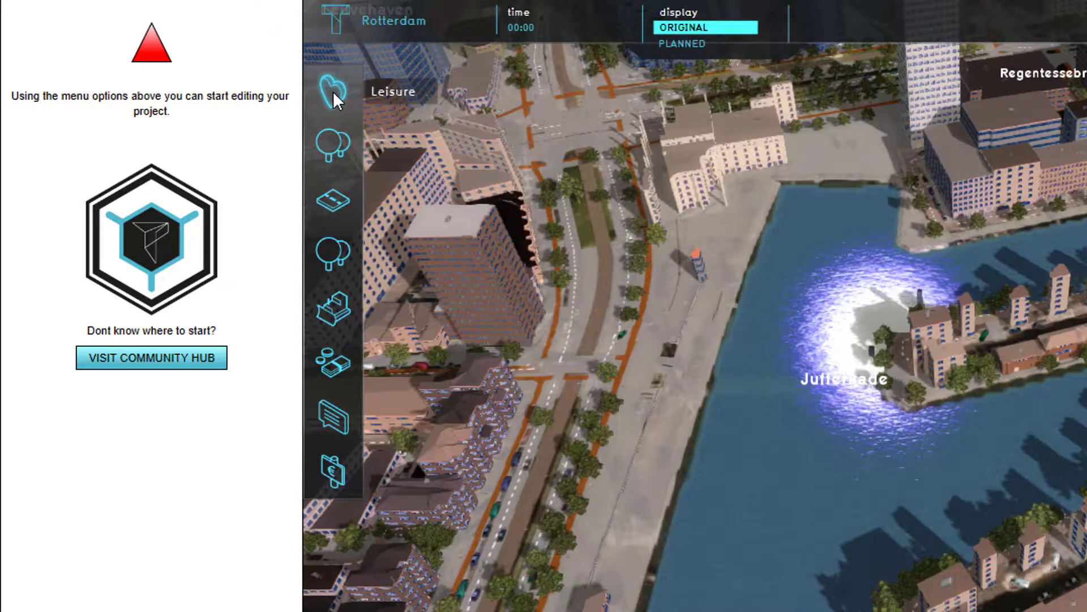
Step: Examine the construction options offered by the Roads action menu in the 3D view
click(333, 195)
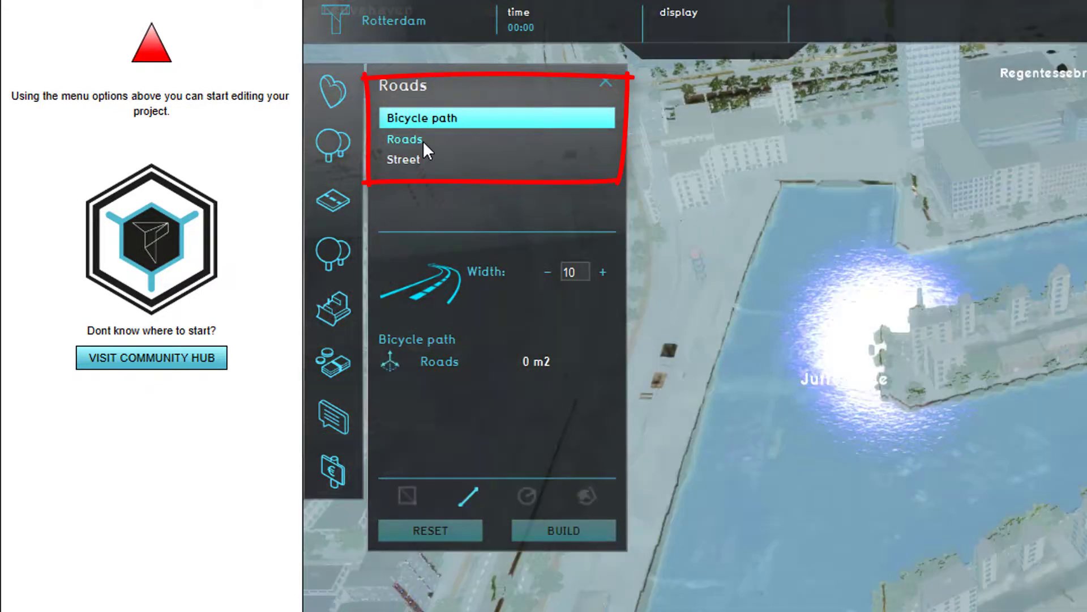
click(423, 140)
click(605, 81)
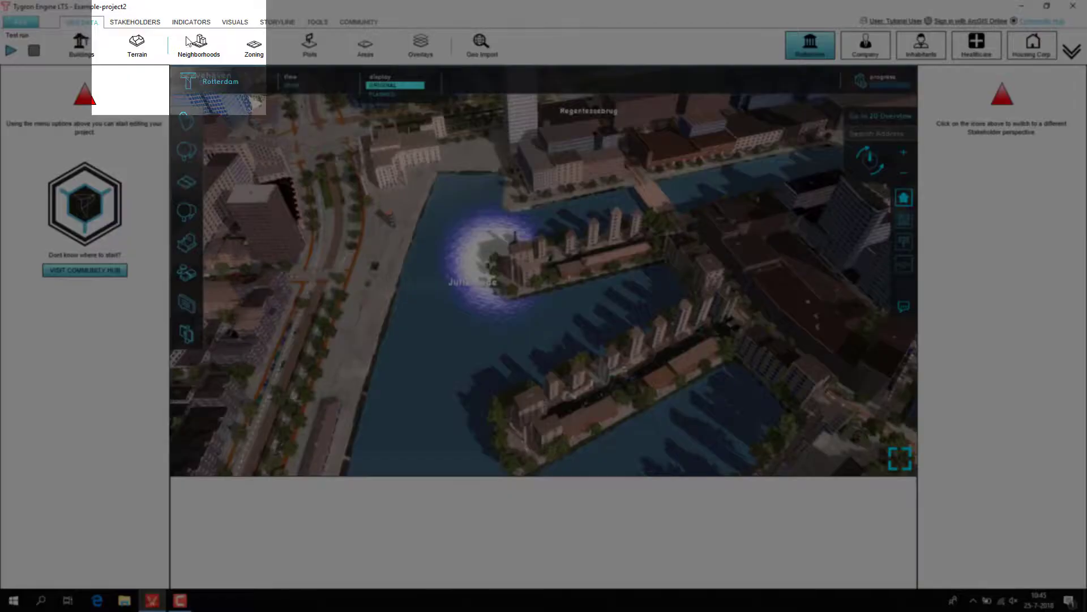
Step: Add a new action menu to the stakeholder actions and preview its panel in the 3D view
click(150, 25)
click(139, 45)
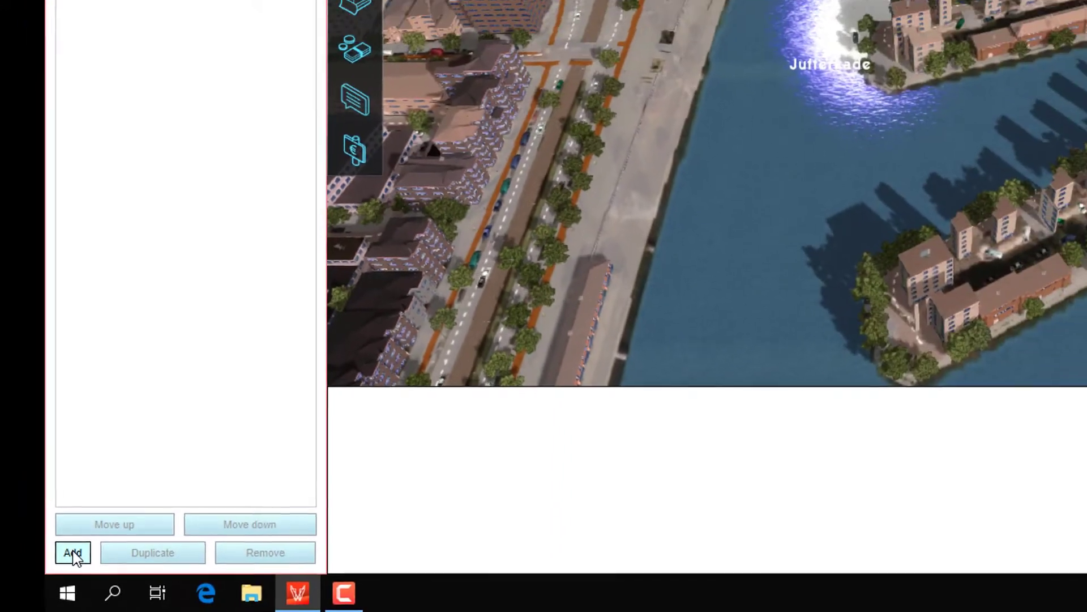
click(74, 553)
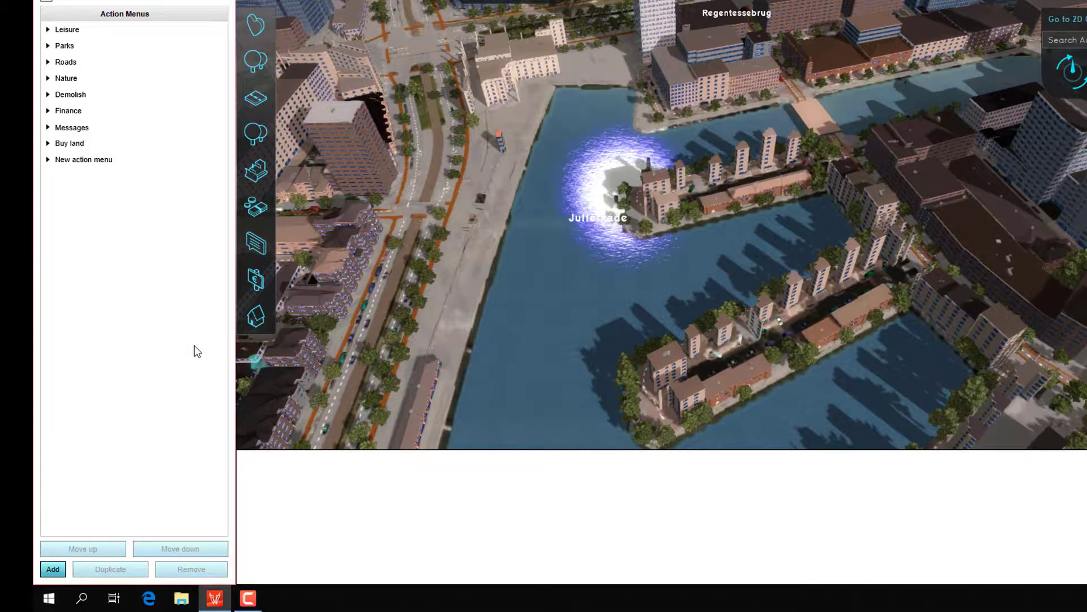
click(257, 318)
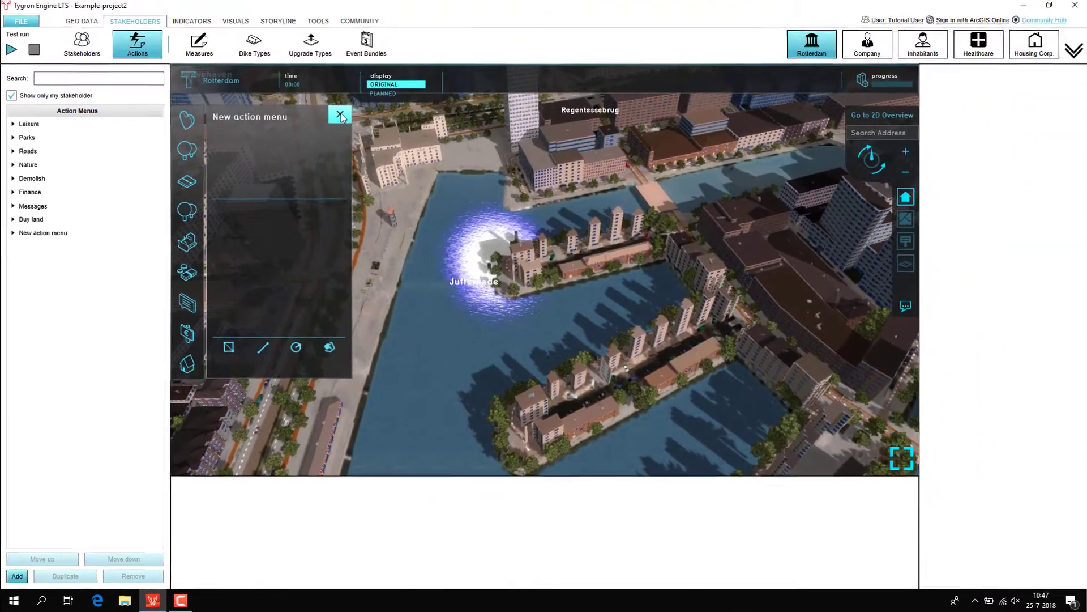
click(438, 18)
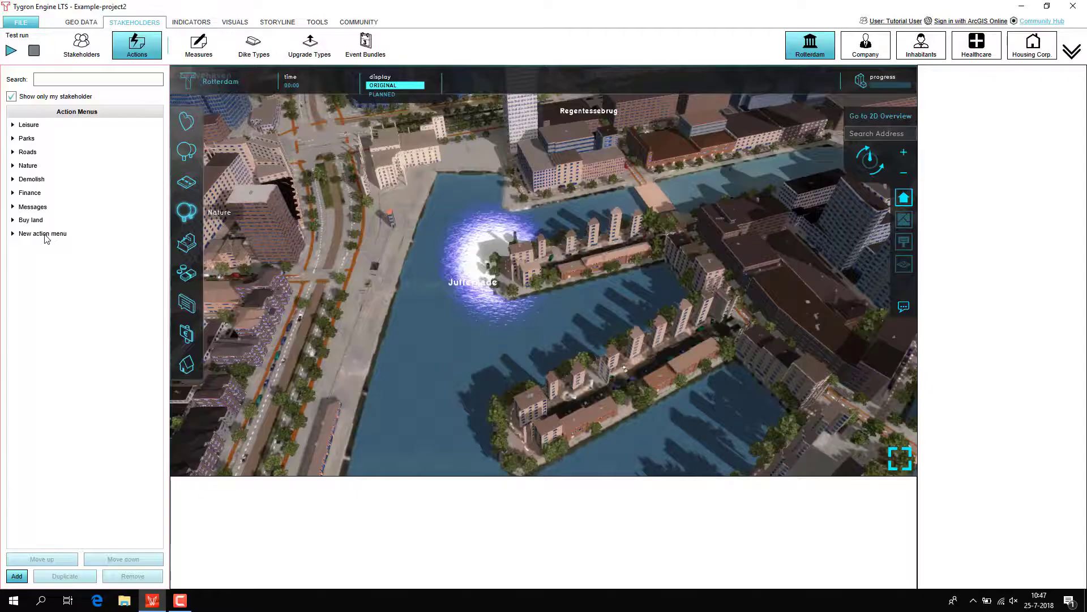
Step: Rename the new action menu Healthcare and assign it the heart image
click(46, 235)
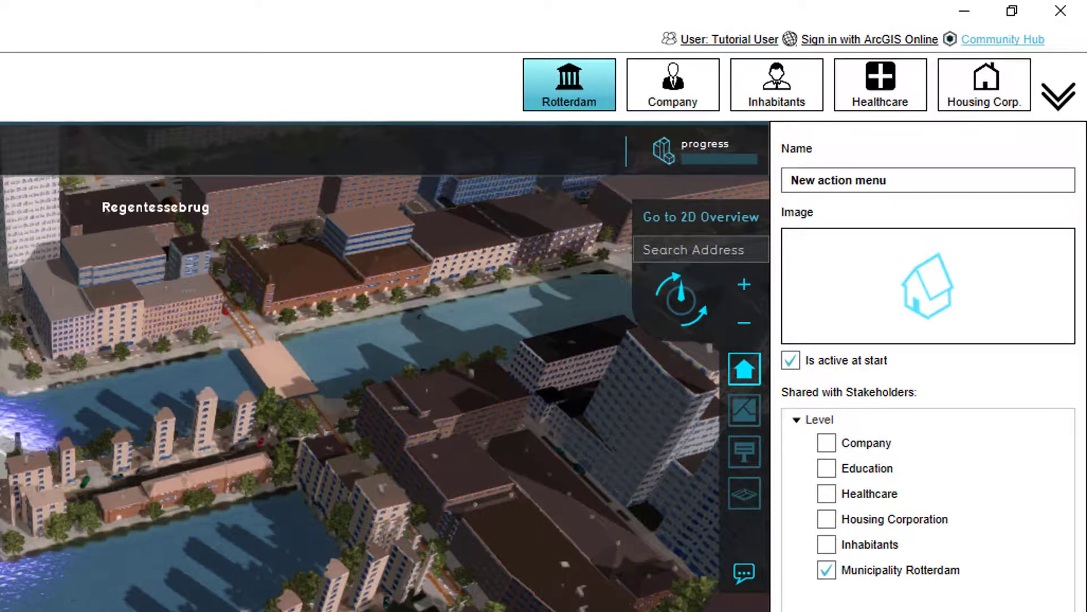
drag(964, 177, 781, 185)
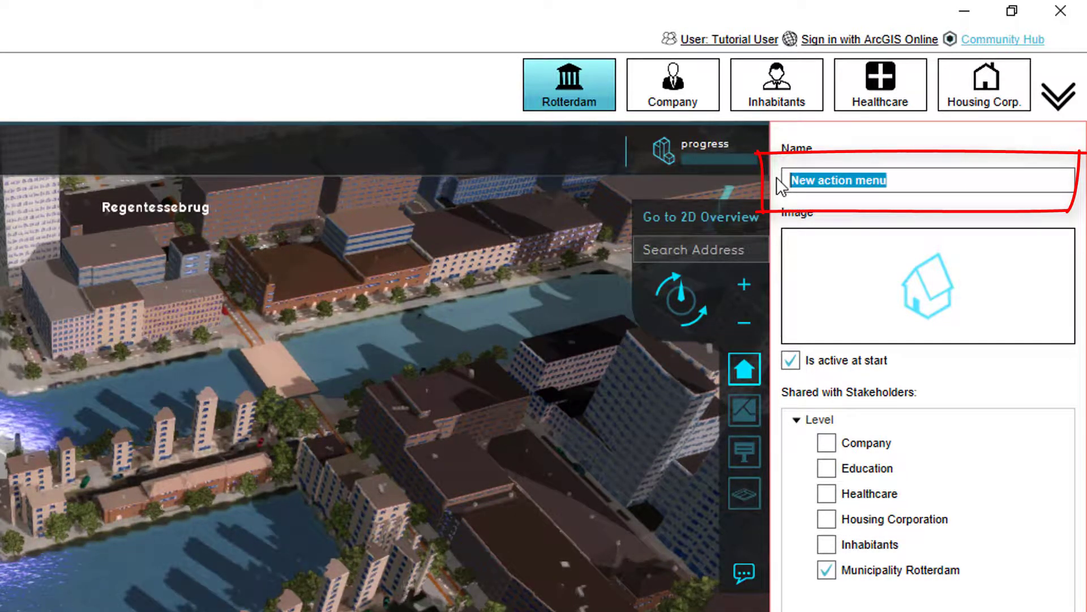
text(Healthcare)
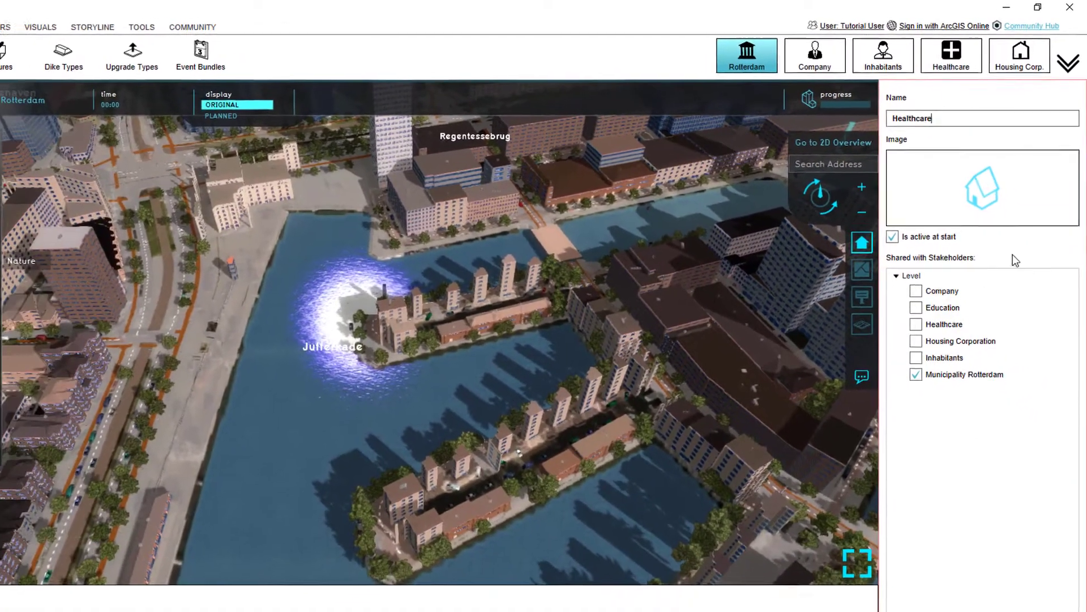
click(972, 224)
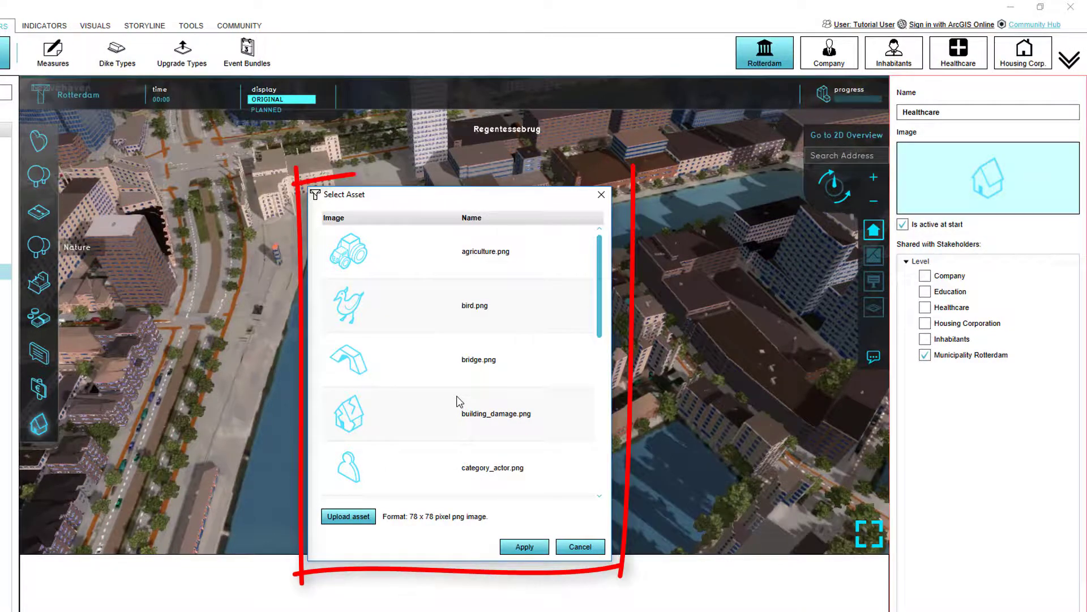
drag(597, 259, 597, 358)
drag(674, 318, 674, 278)
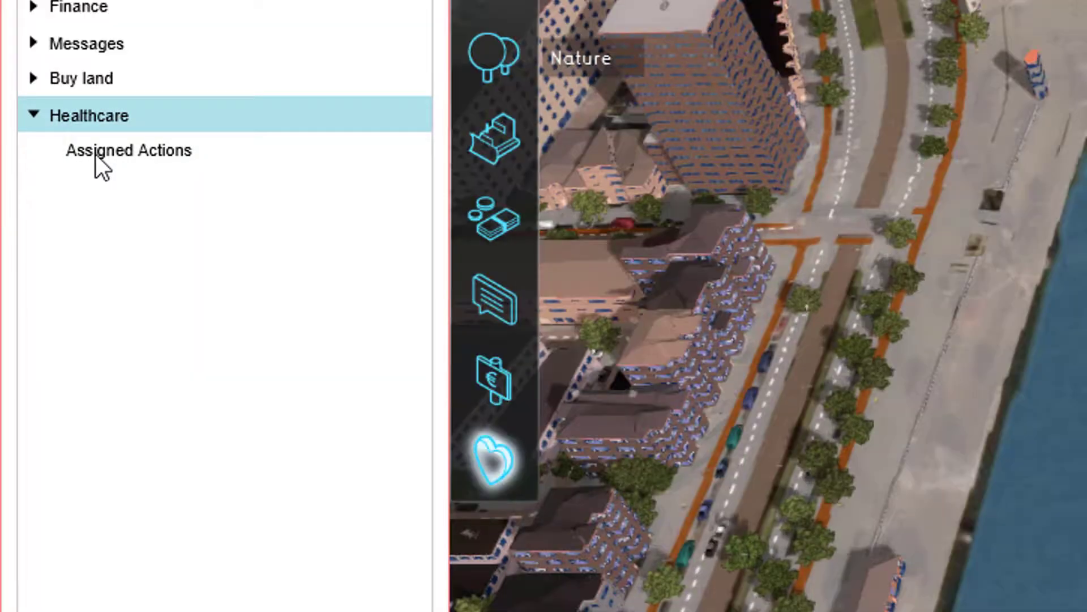
Step: Open the Healthcare menu's assigned actions and review the Functions, Special Options and Upgrades categories
click(95, 155)
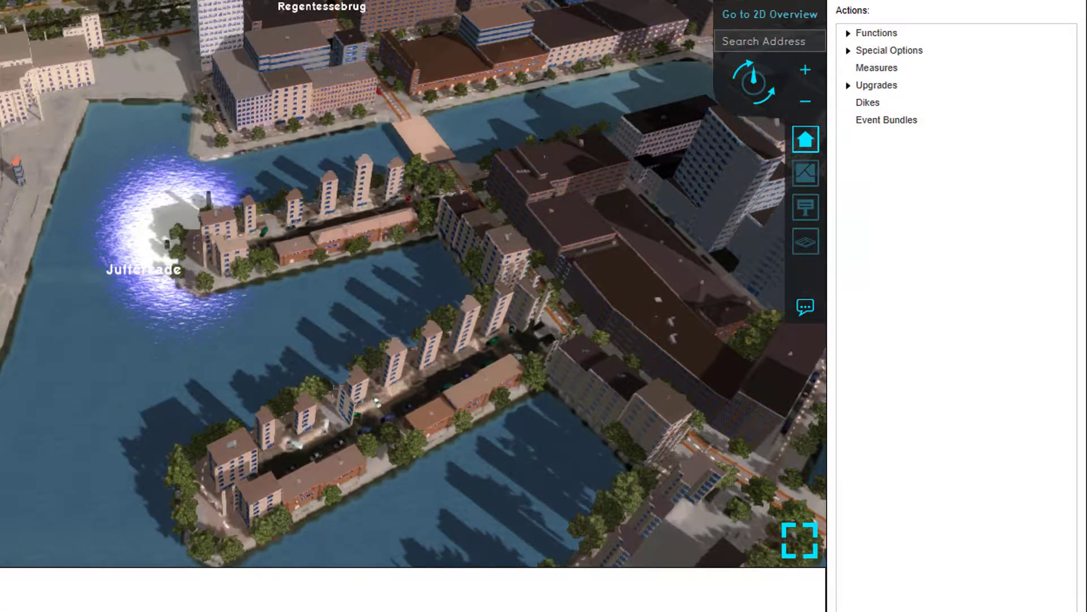
click(850, 34)
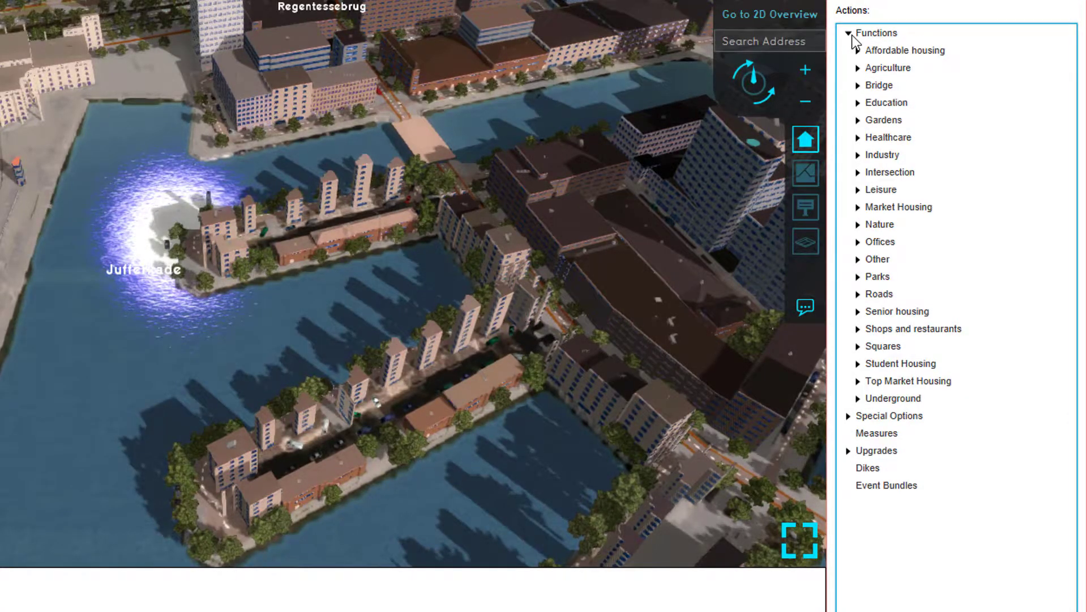
click(849, 34)
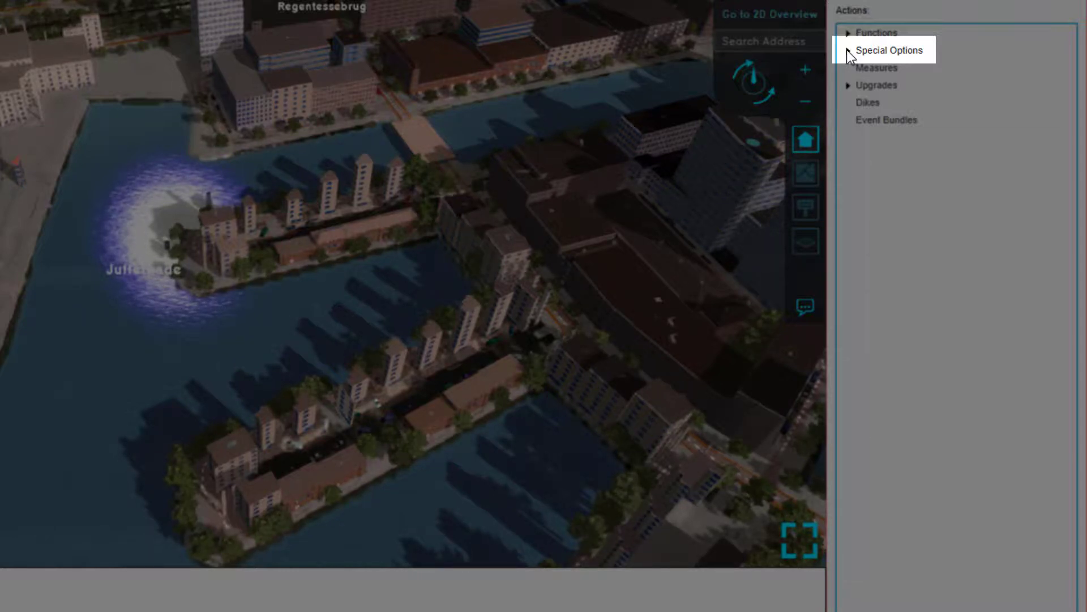
click(848, 50)
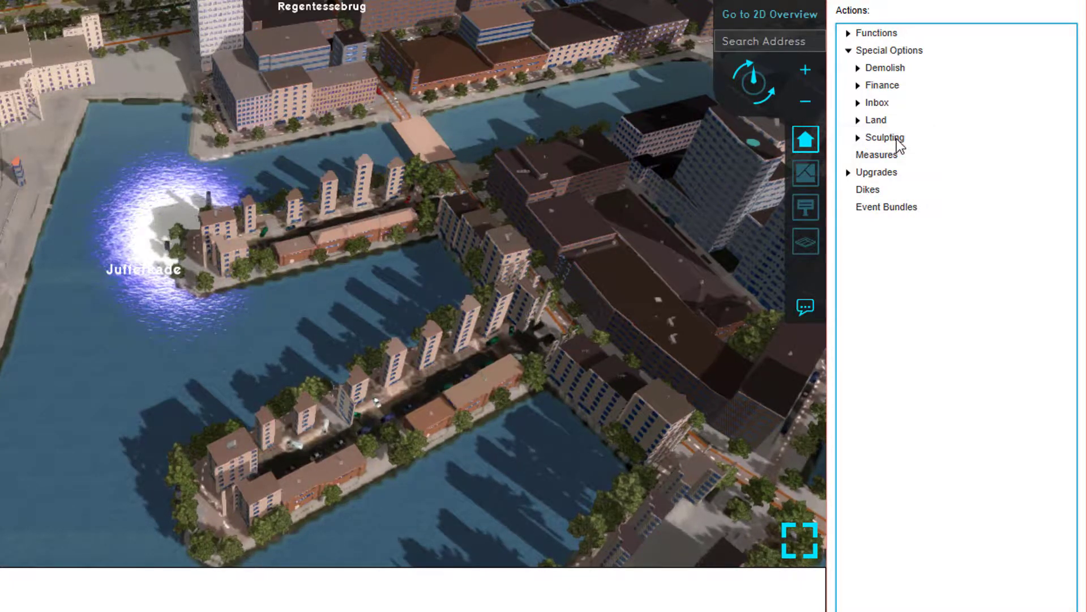
click(849, 50)
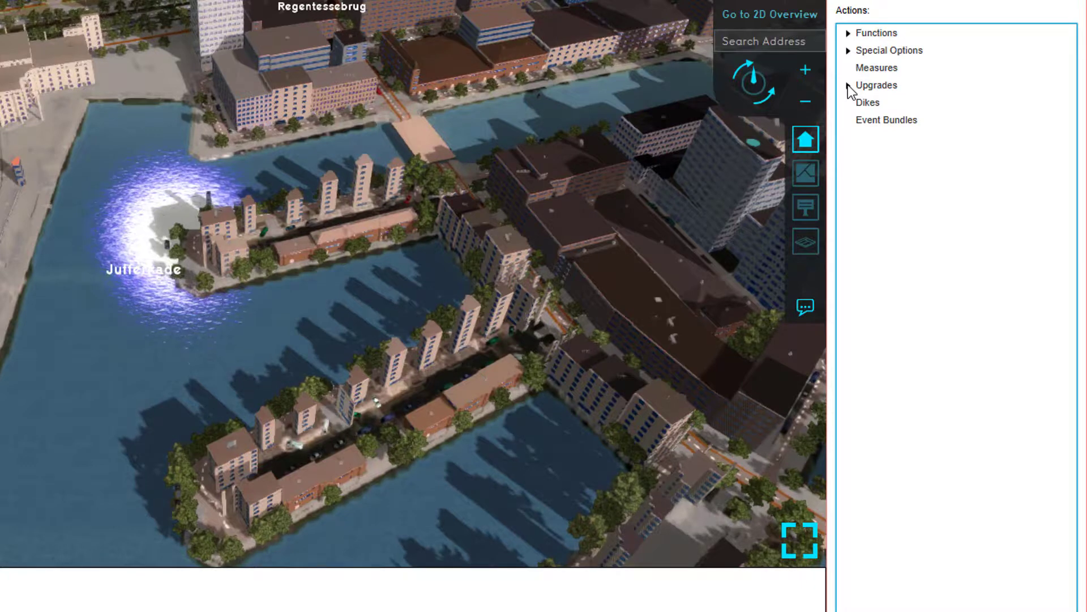
click(848, 85)
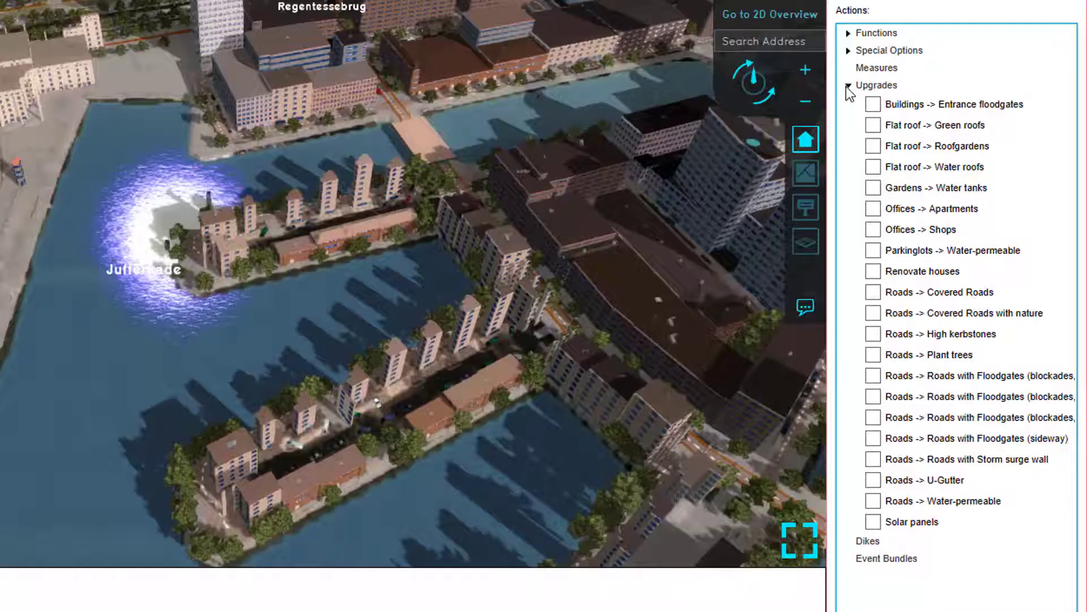
click(849, 86)
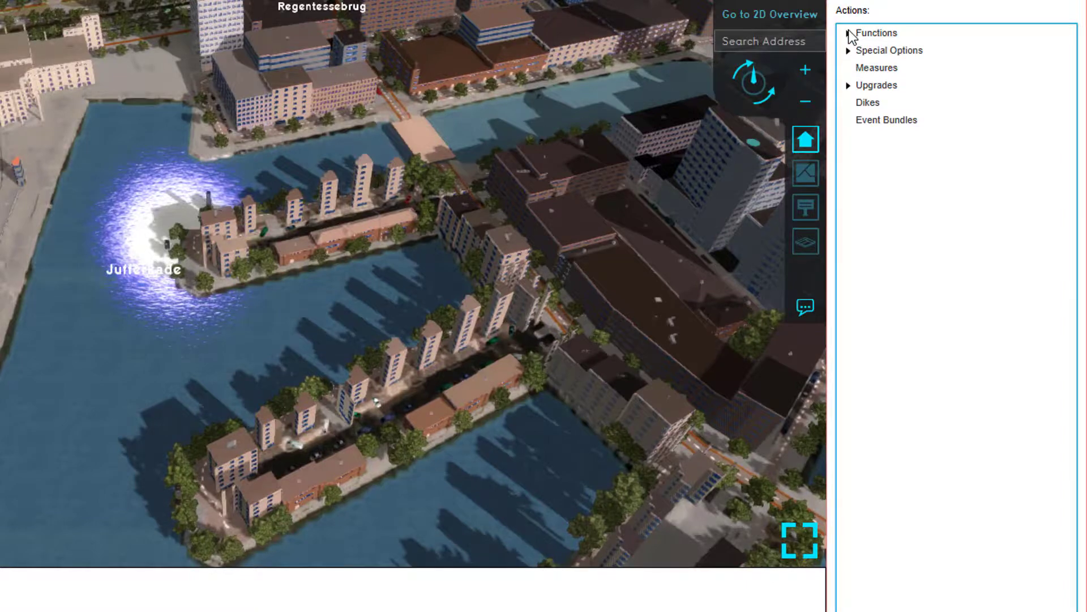
Step: Assign the Clinic and Hospital functions from the Healthcare category to the Healthcare action menu
click(849, 33)
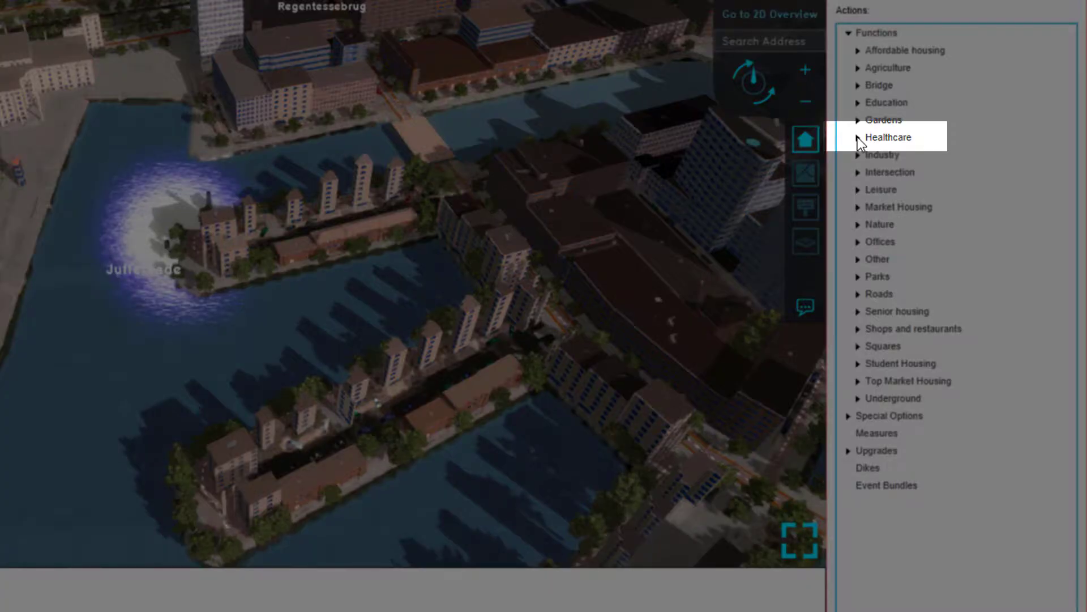
click(857, 137)
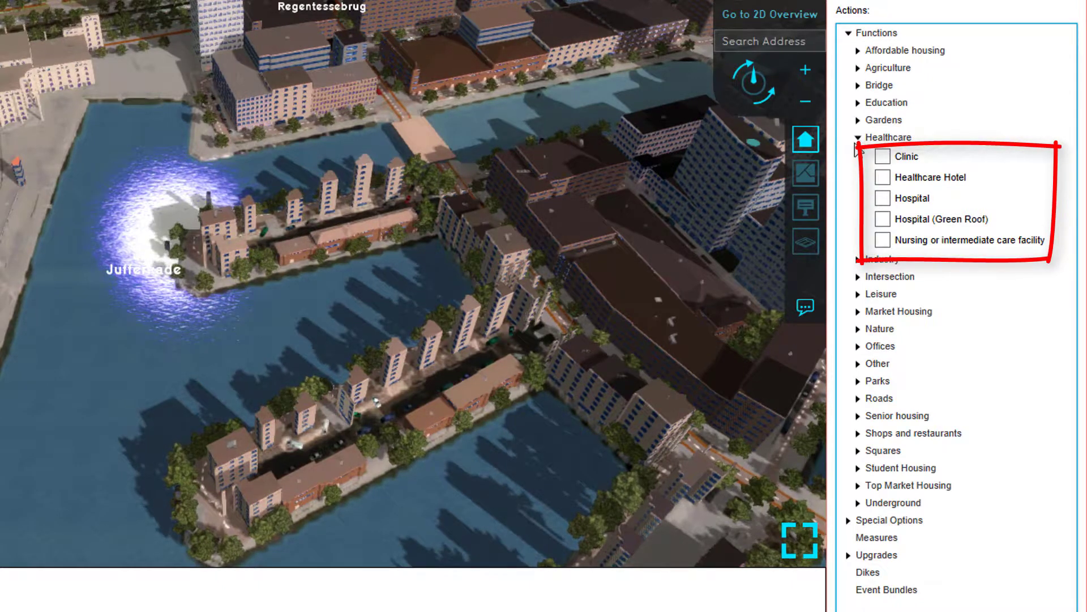
click(893, 159)
click(882, 199)
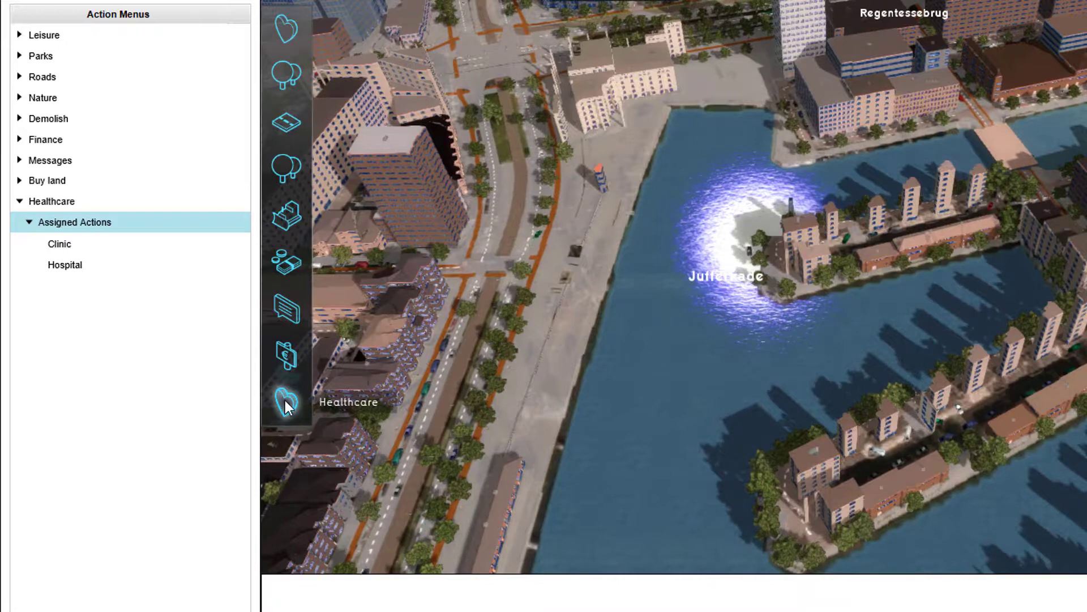
Step: Test the Healthcare menu by building a Clinic with about 1,537 m2 of floor area across the road near Onderdoorgang, and stop the test run
click(284, 400)
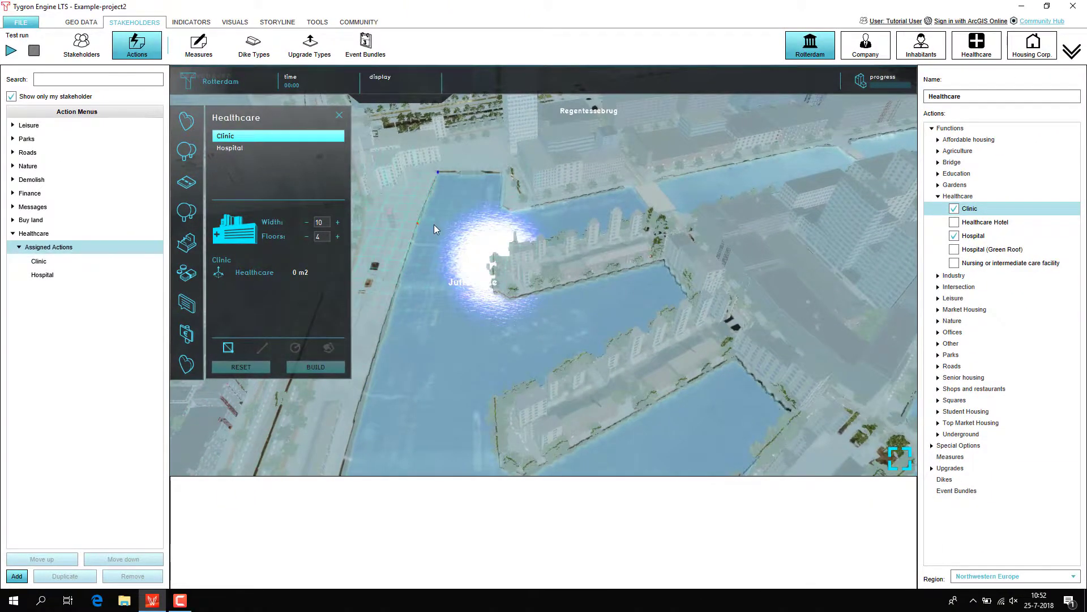
right_drag(434, 224, 664, 386)
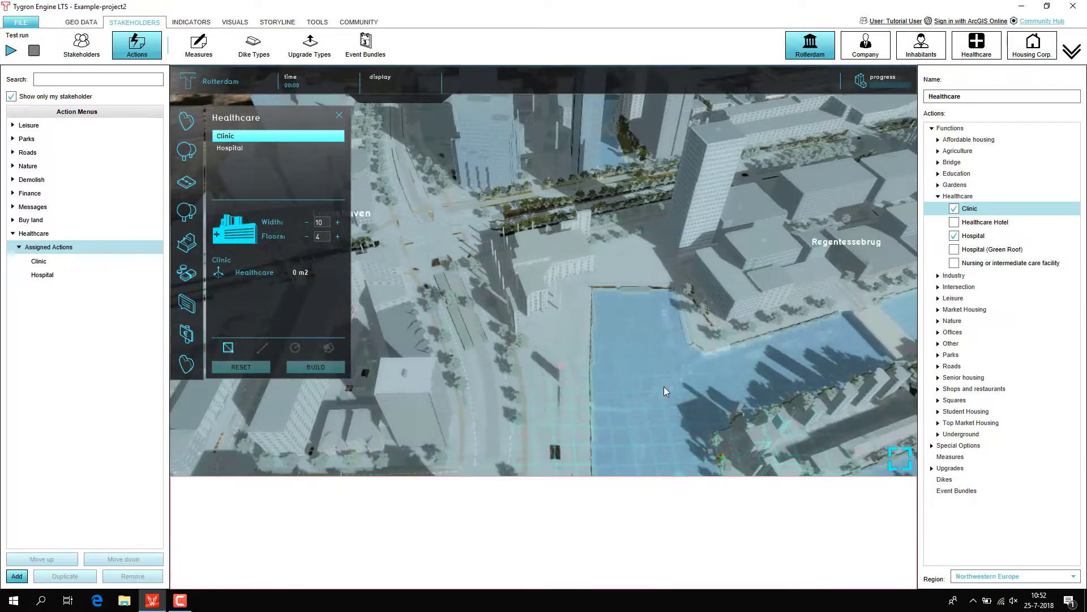
right_drag(559, 262, 854, 352)
right_drag(507, 352, 677, 351)
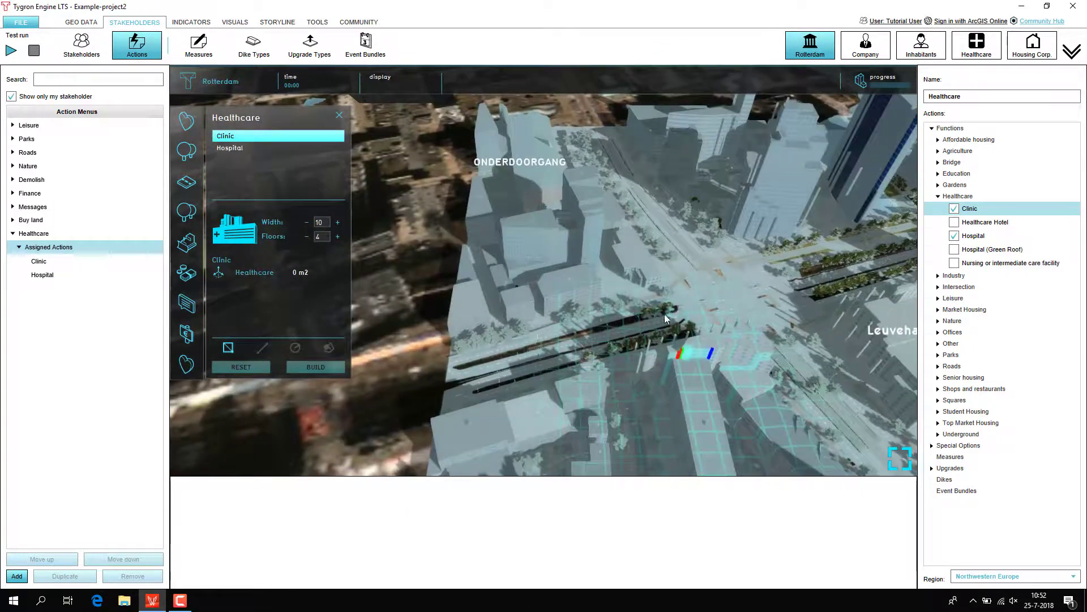
drag(675, 306, 630, 328)
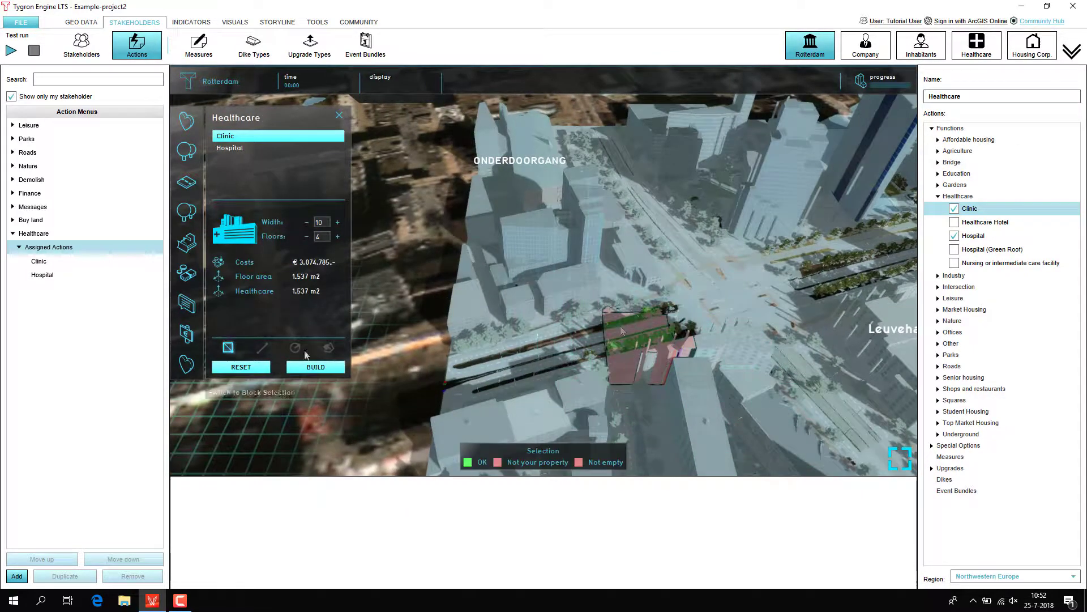
click(315, 367)
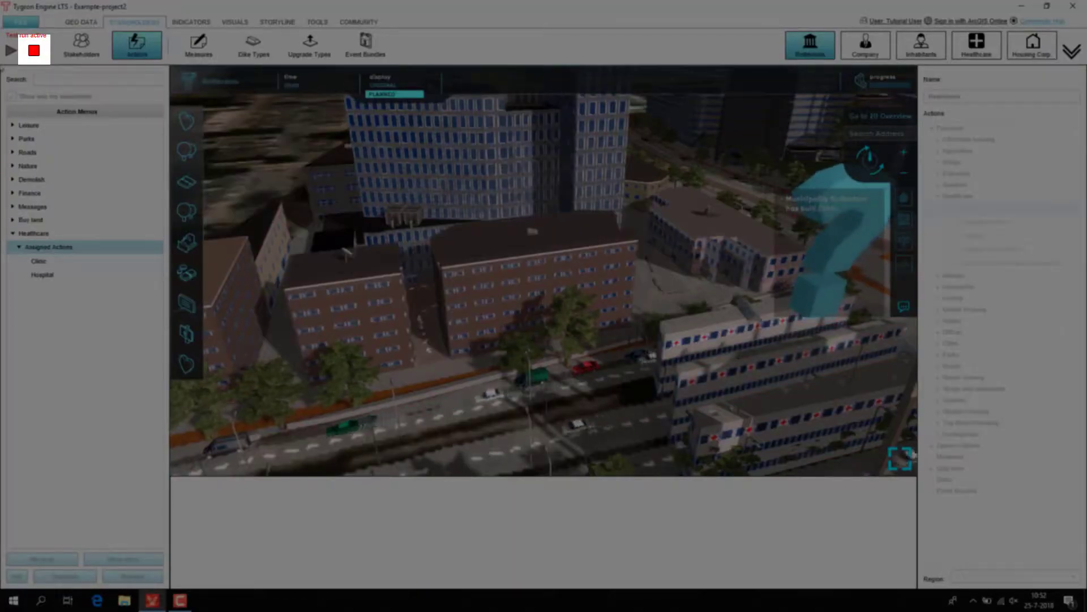
click(34, 50)
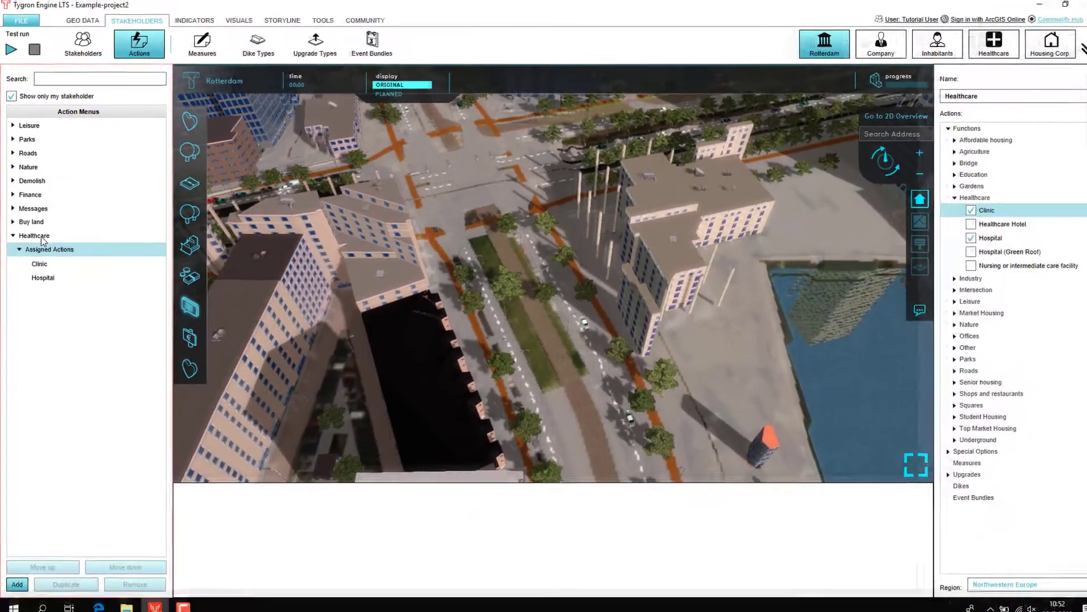
Step: Move the Healthcare action menu up the list to directly below Parks
click(63, 301)
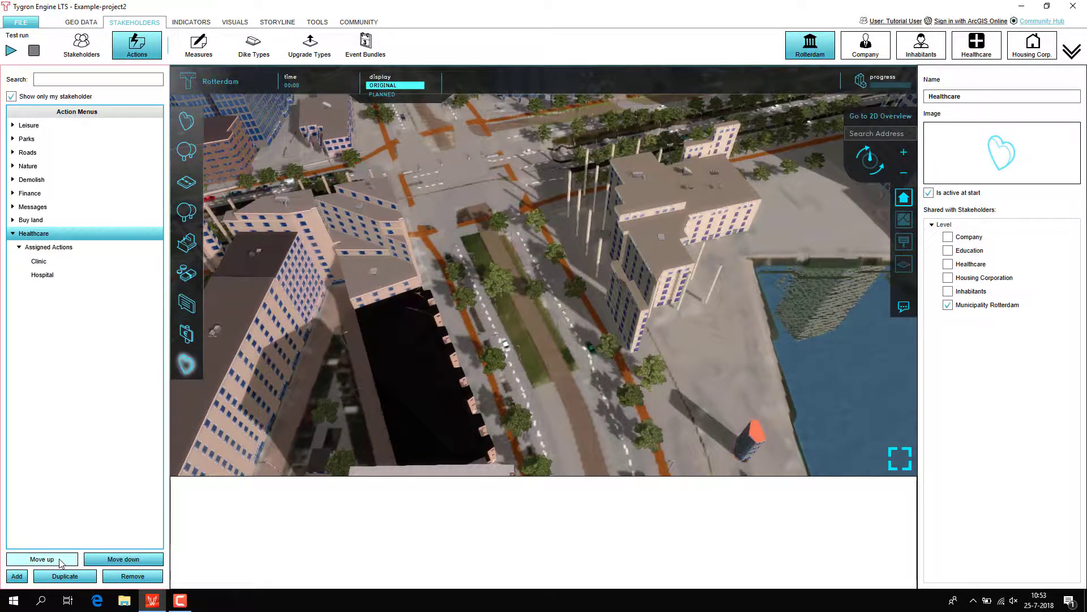
click(60, 561)
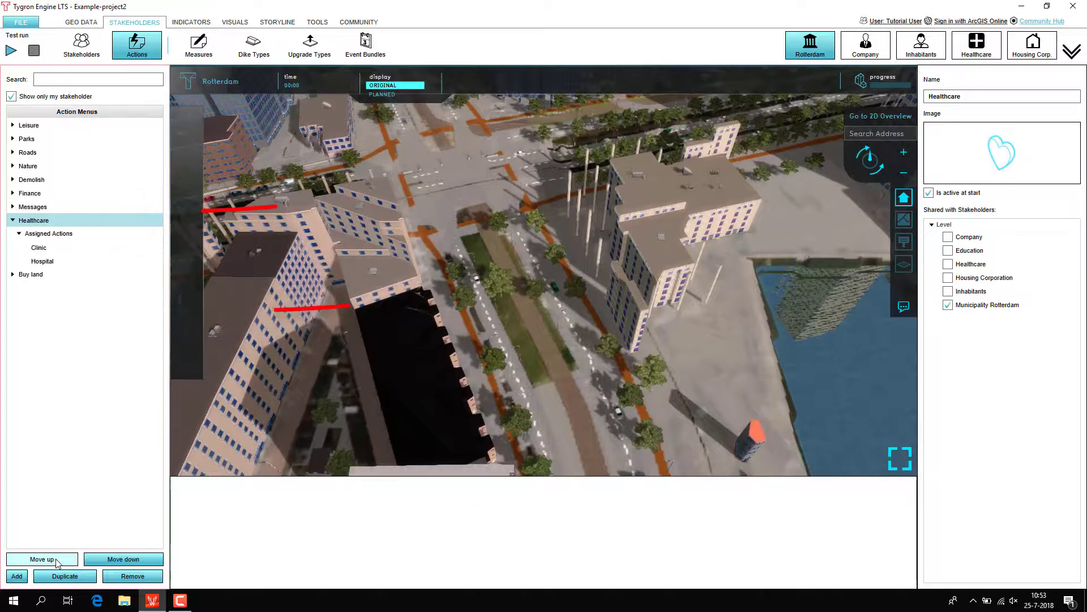
click(59, 559)
click(58, 559)
click(58, 560)
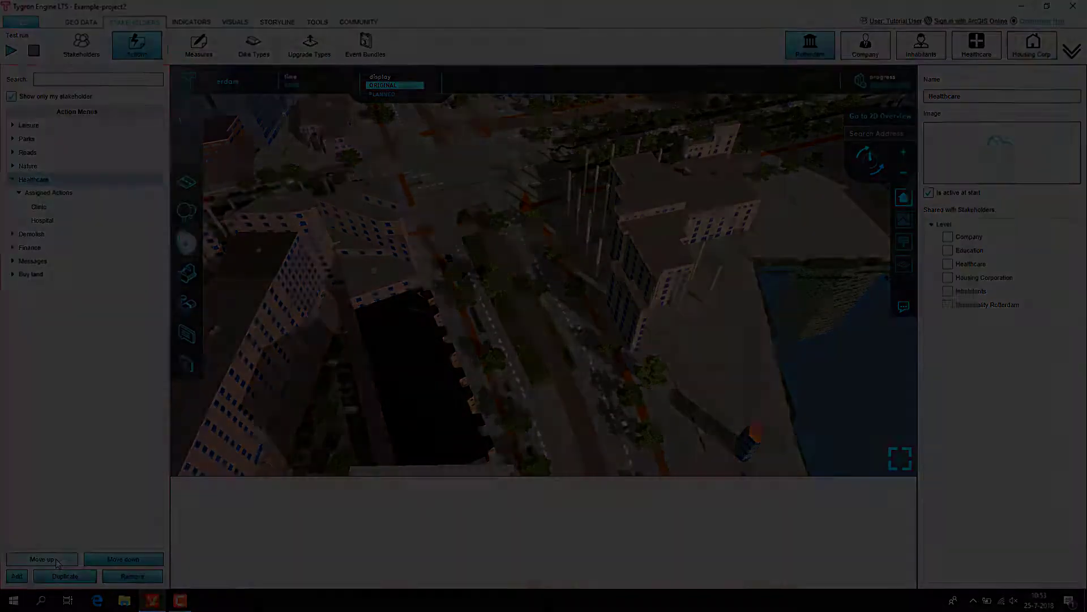
click(59, 560)
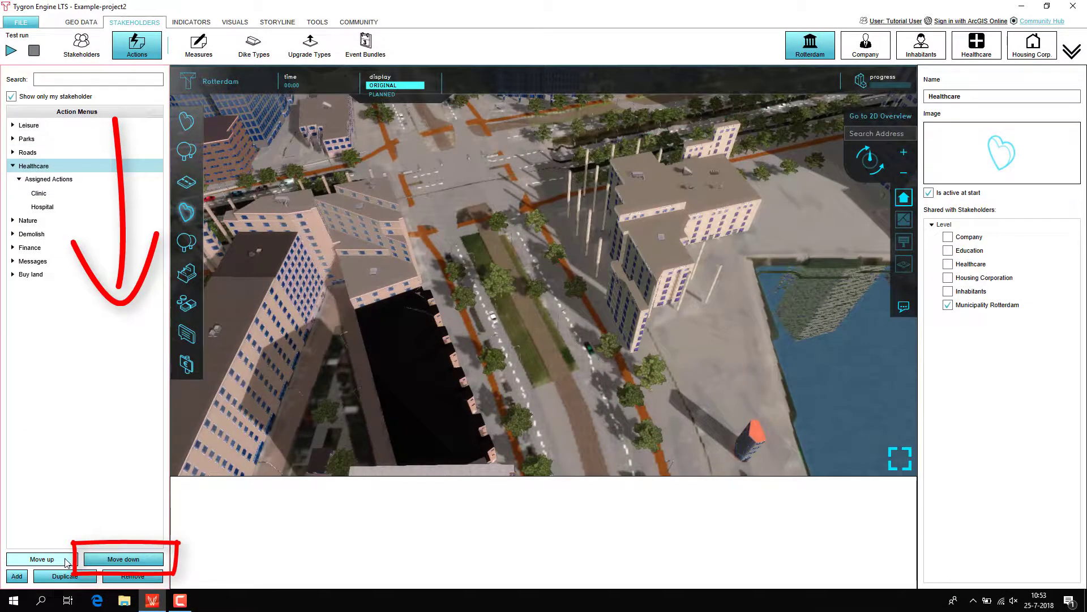
click(58, 560)
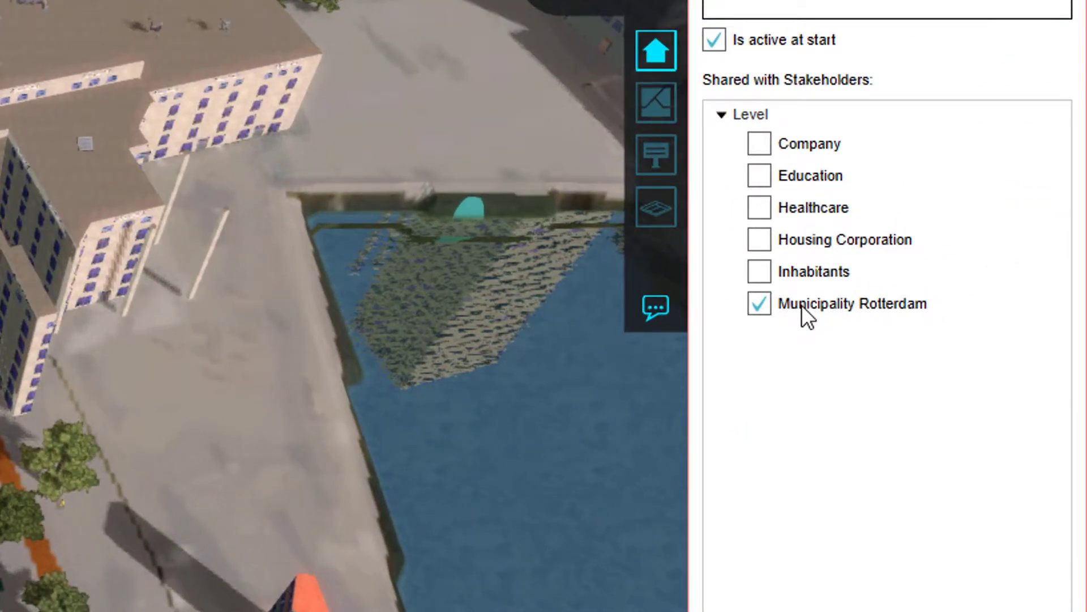
Step: Share the Healthcare action menu with the Company and Healthcare stakeholders and collapse its entry in the list
click(759, 147)
click(759, 208)
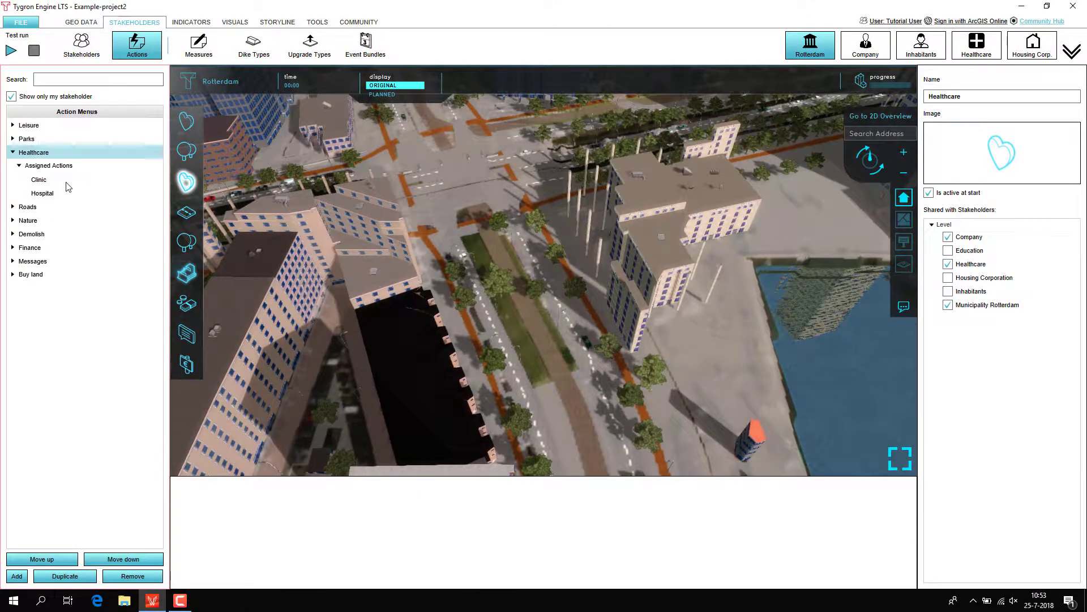
click(13, 153)
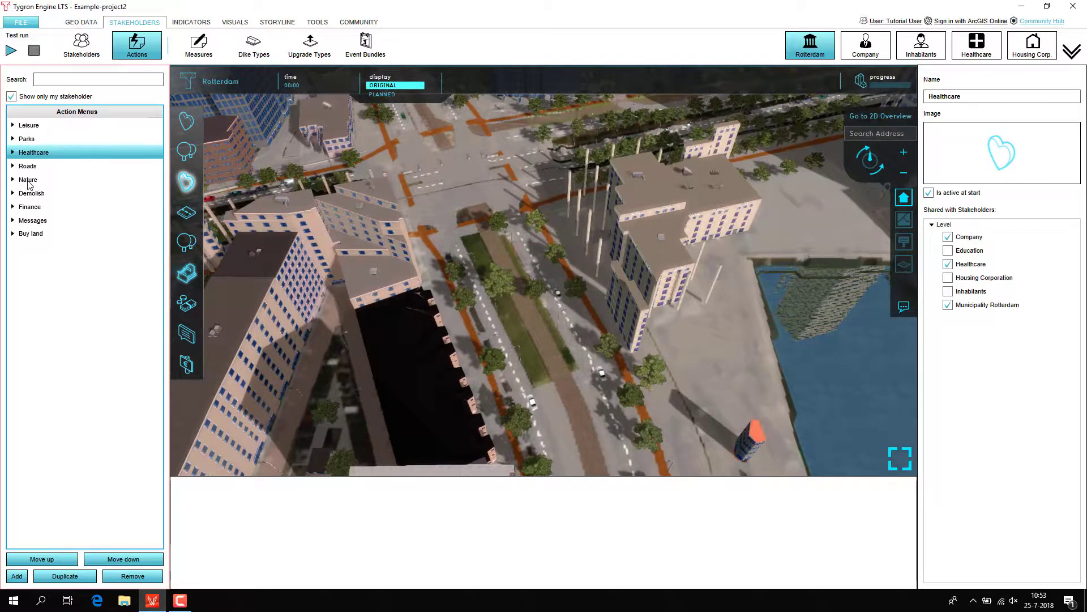
Step: Remove the Nature action menu and confirm its deletion
click(29, 182)
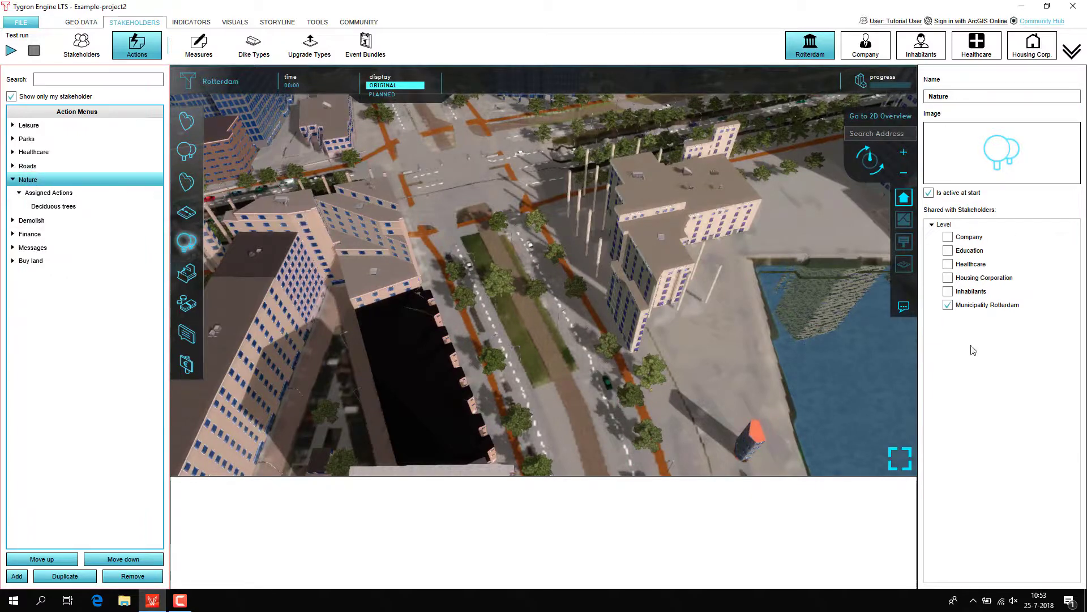
click(124, 581)
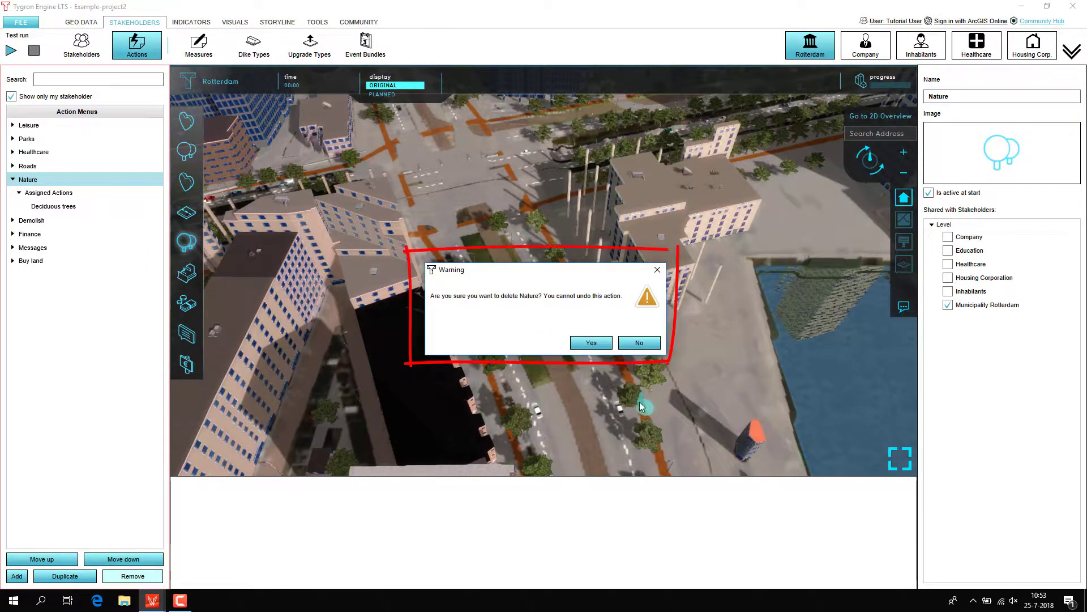
click(591, 343)
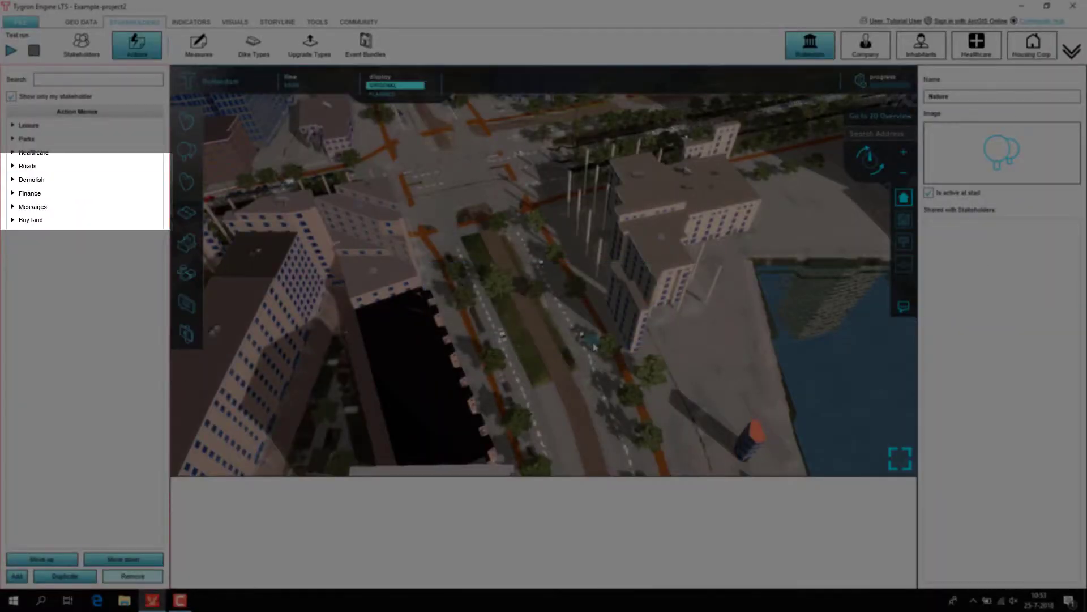